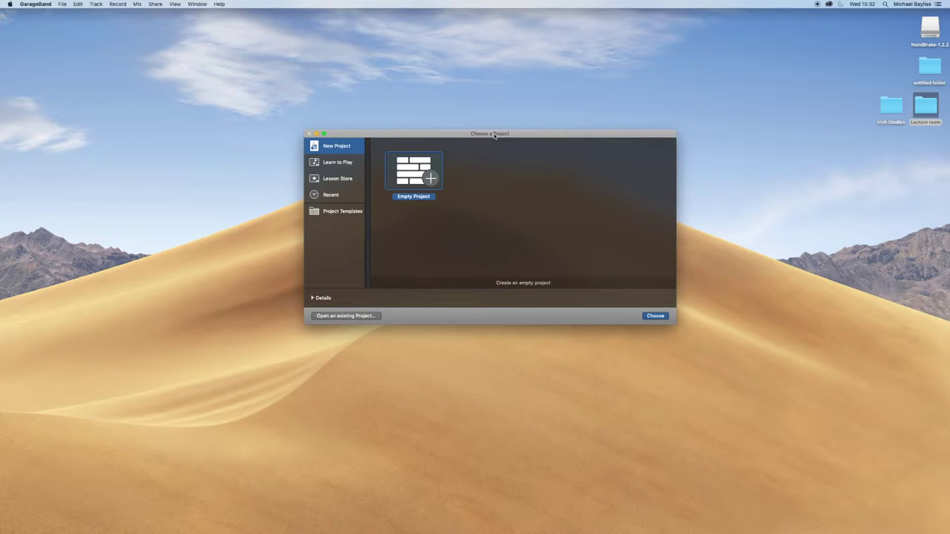
Step: Start a new empty project with one microphone audio track, Audio 1
{"action": "double_click", "coordinate": [399, 178]}
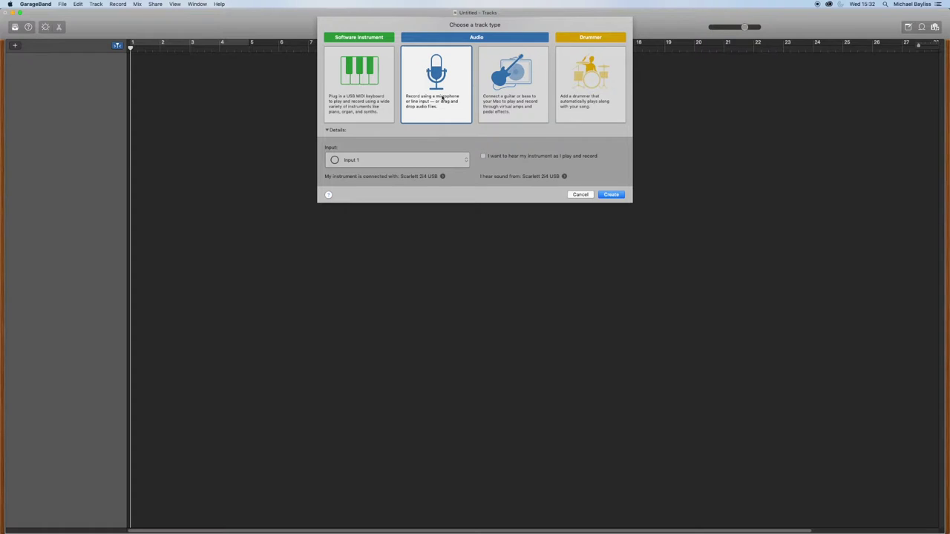
{"action": "left_click", "coordinate": [610, 195]}
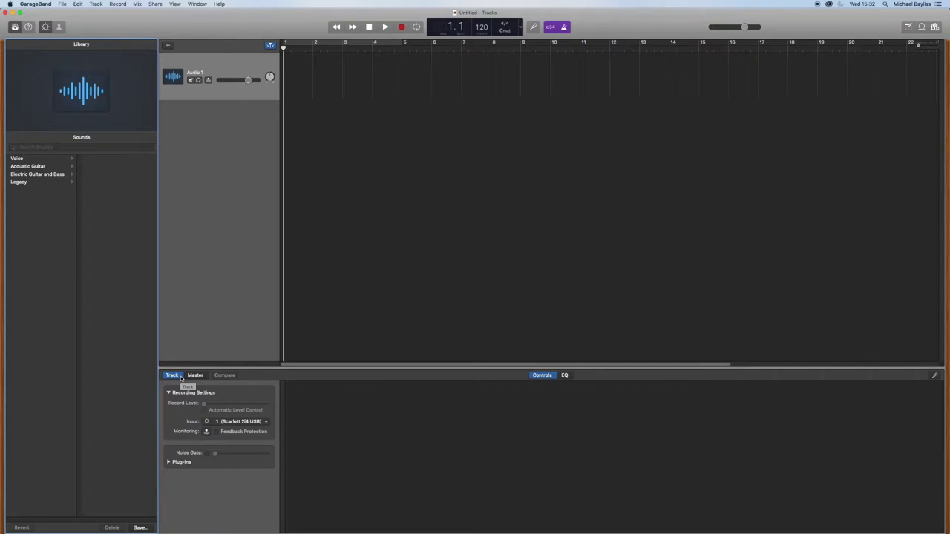
Step: Hide the Library and Smart Controls panels and shrink the window to reveal the desktop
{"action": "left_click", "coordinate": [14, 27]}
{"action": "left_click", "coordinate": [45, 27]}
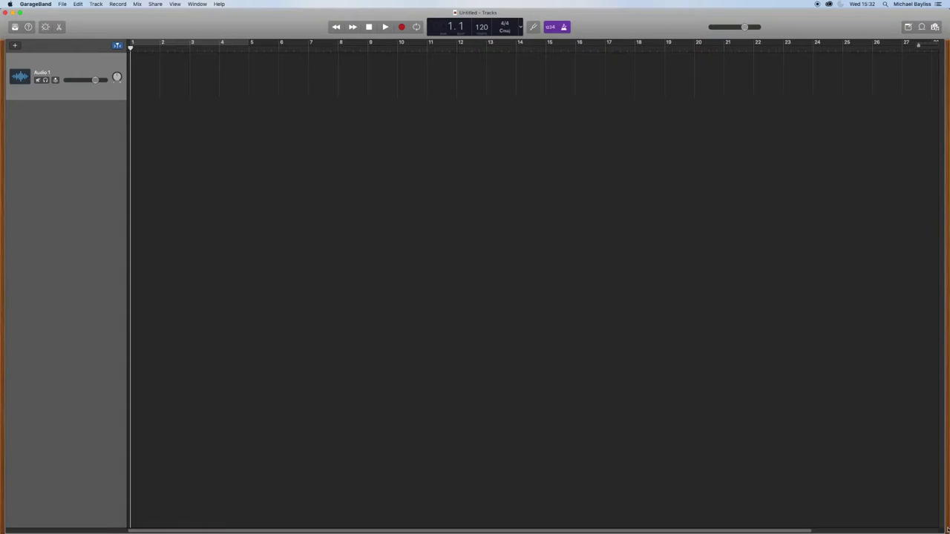
{"action": "left_click_drag", "start_coordinate": [944, 529], "coordinate": [857, 490]}
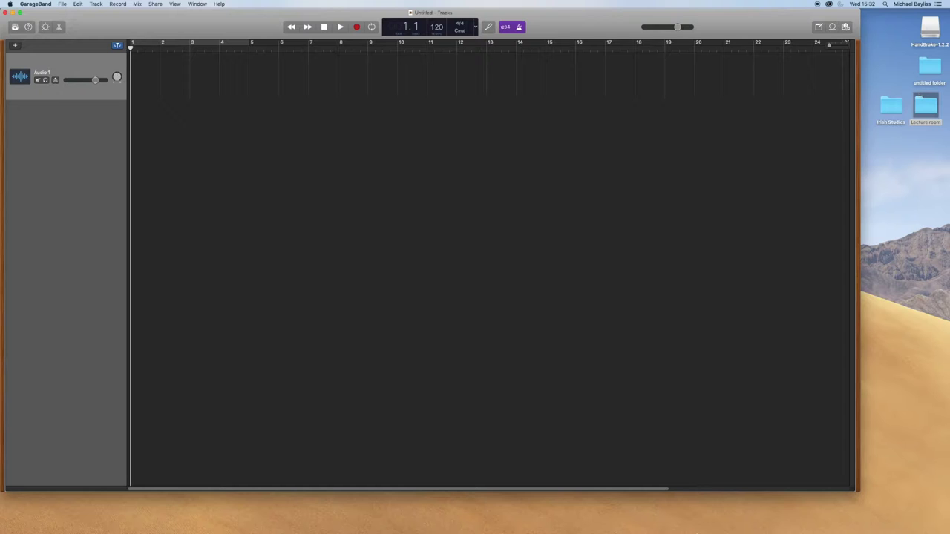
Step: Browse Finder to Documents › Youtube › done and drag Audacity.wav onto the Audio 1 track
{"action": "left_click", "coordinate": [153, 517]}
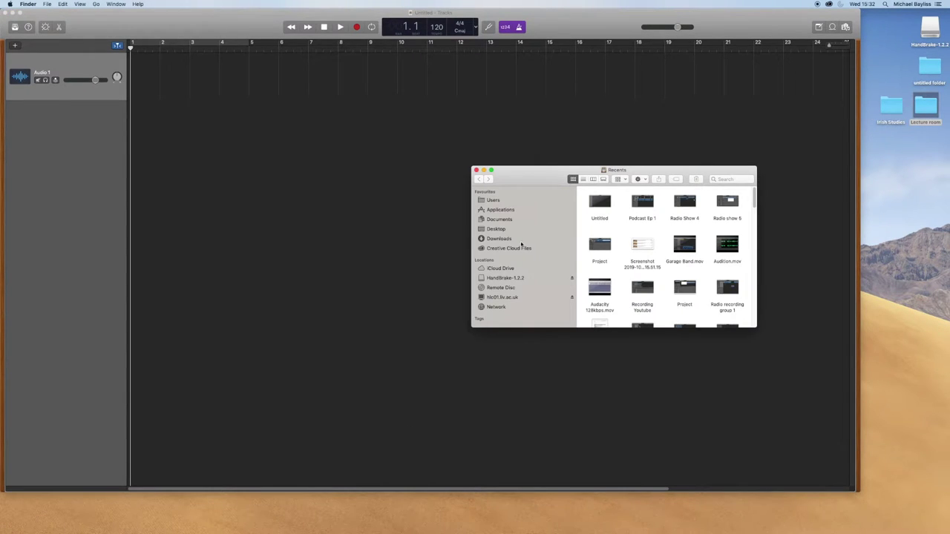
{"action": "left_click", "coordinate": [499, 220]}
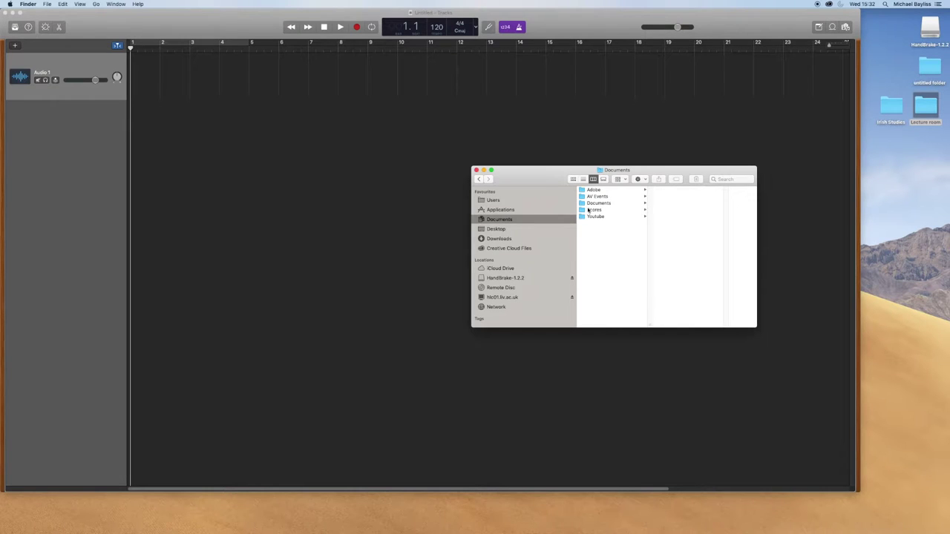
{"action": "left_click", "coordinate": [593, 216]}
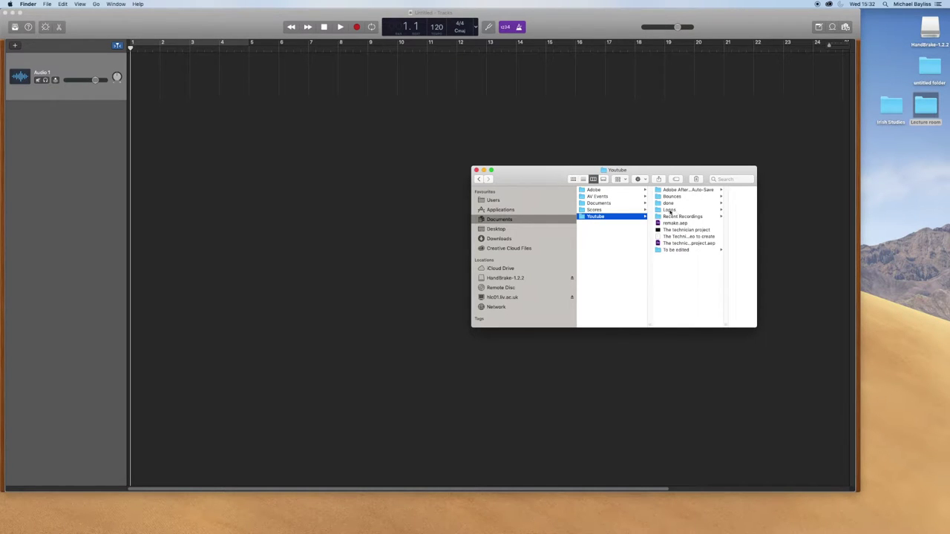
{"action": "left_click", "coordinate": [668, 210]}
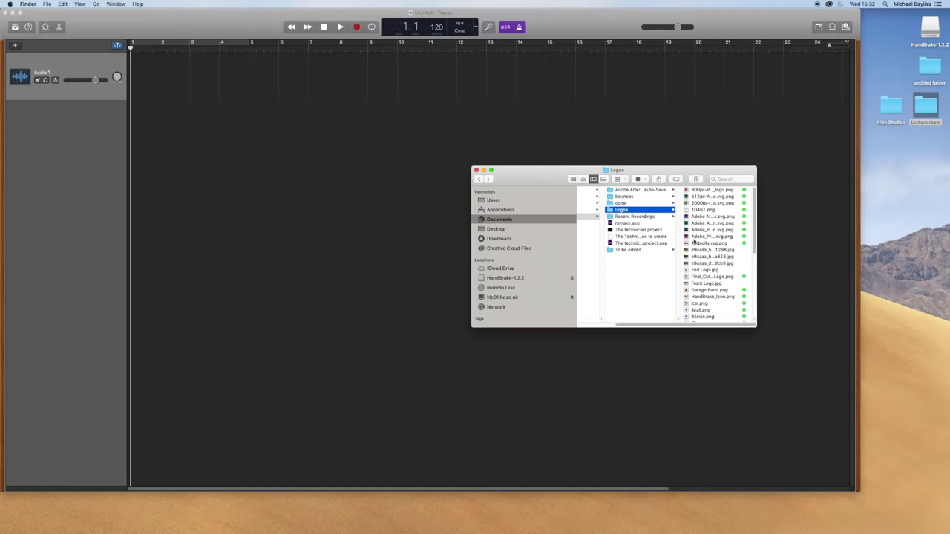
{"action": "left_click", "coordinate": [630, 204]}
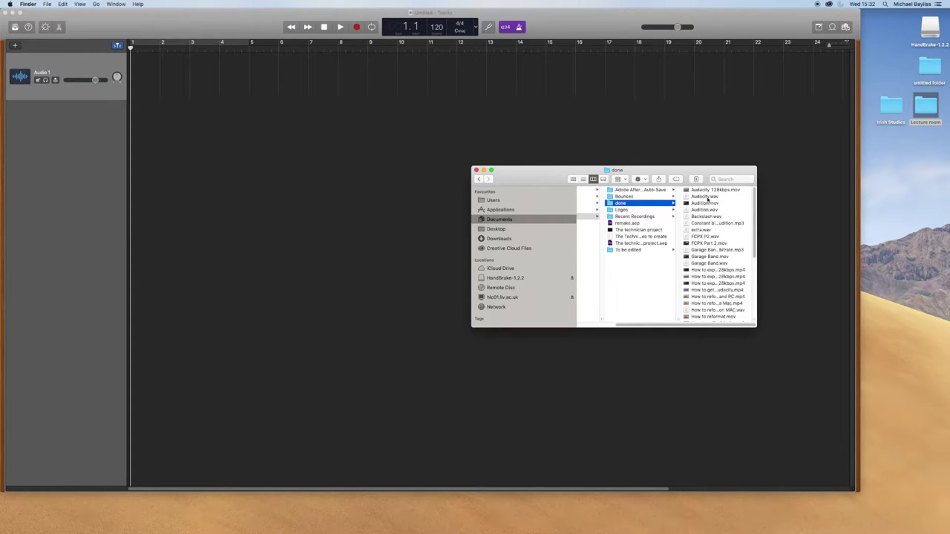
{"action": "left_click_drag", "start_coordinate": [705, 198], "coordinate": [712, 220]}
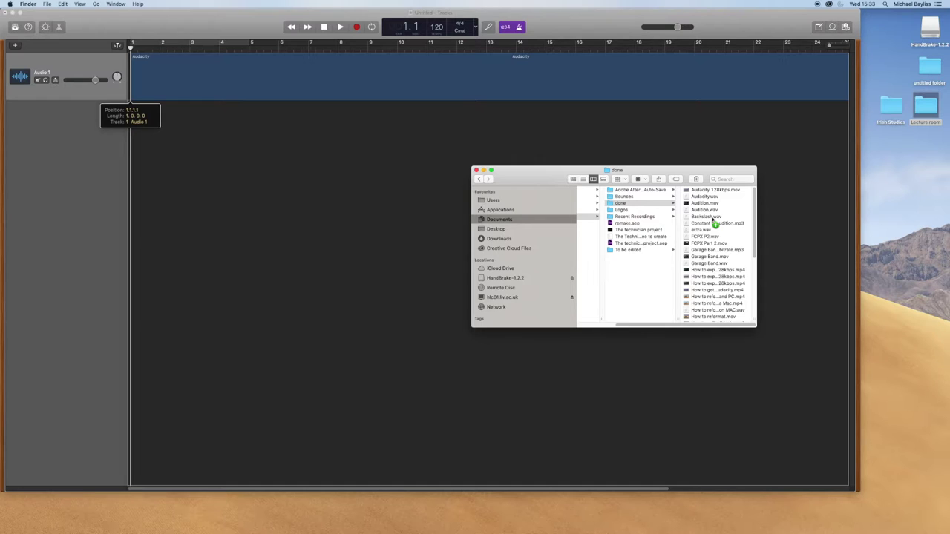
Step: Drag Backslash.wav from the done folder onto a new track near bar 7
{"action": "left_click_drag", "start_coordinate": [712, 220], "coordinate": [740, 215]}
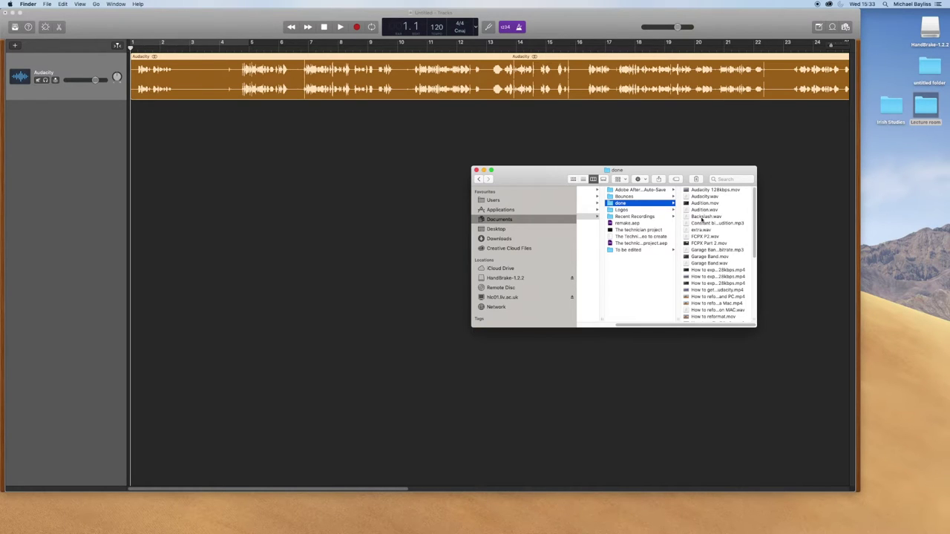
{"action": "left_click", "coordinate": [704, 217]}
{"action": "left_click_drag", "start_coordinate": [647, 222], "coordinate": [313, 139]}
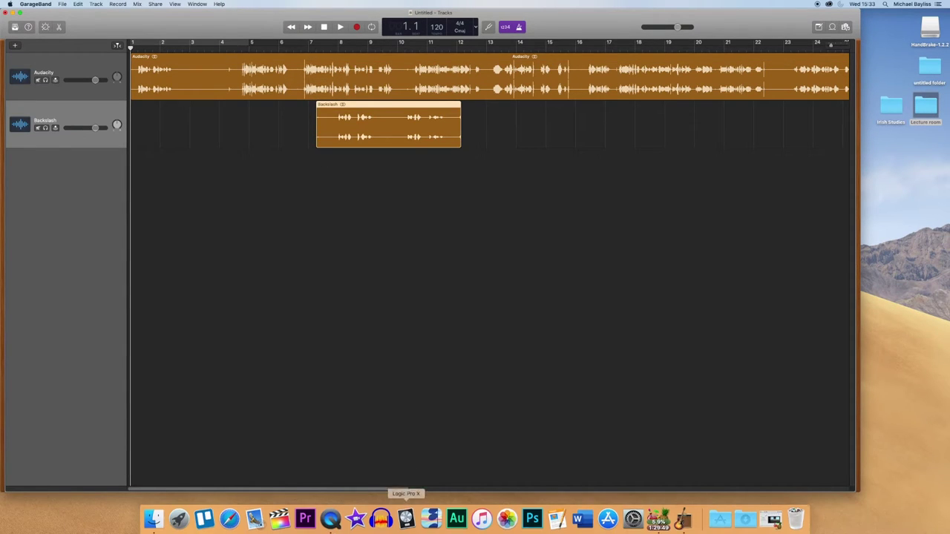
Step: Drag Part2.wav from the done folder onto a new third track near bar 9
{"action": "left_click", "coordinate": [153, 515]}
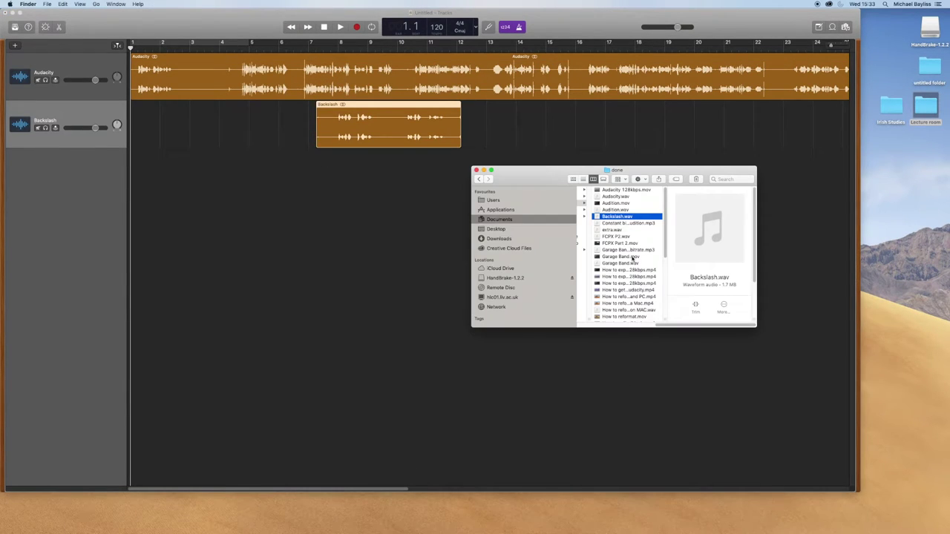
{"action": "scroll", "coordinate": [624, 267], "scroll_direction": "down", "scroll_amount": 10}
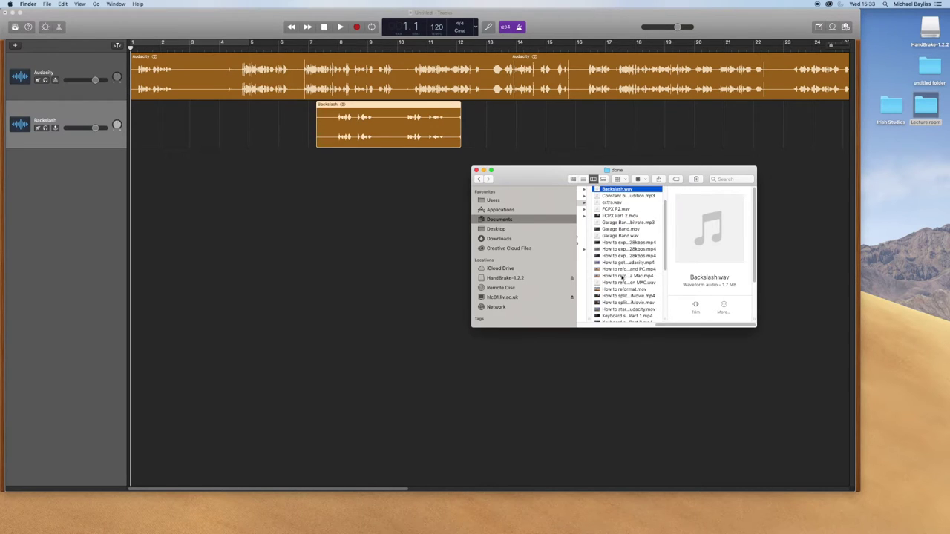
{"action": "left_click_drag", "start_coordinate": [613, 262], "coordinate": [377, 183]}
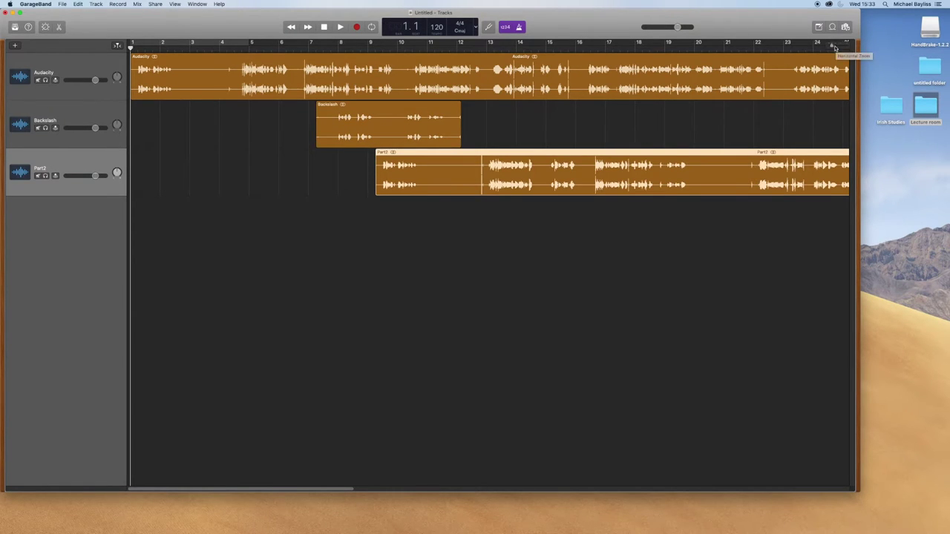
Step: Move Backslash to begin at Audacity's end near bar 61 and shift Part2 to near bar 66
{"action": "left_click_drag", "start_coordinate": [834, 47], "coordinate": [827, 46]}
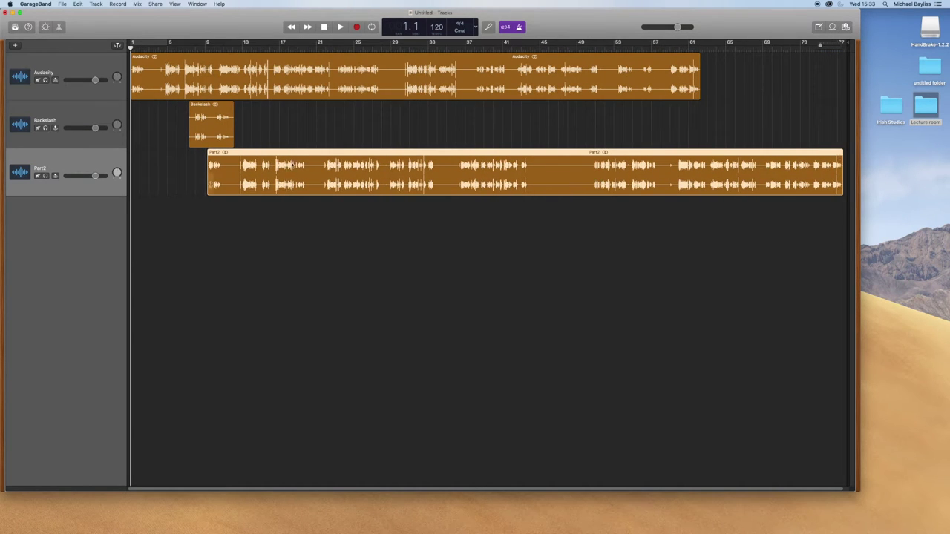
{"action": "left_click", "coordinate": [209, 125]}
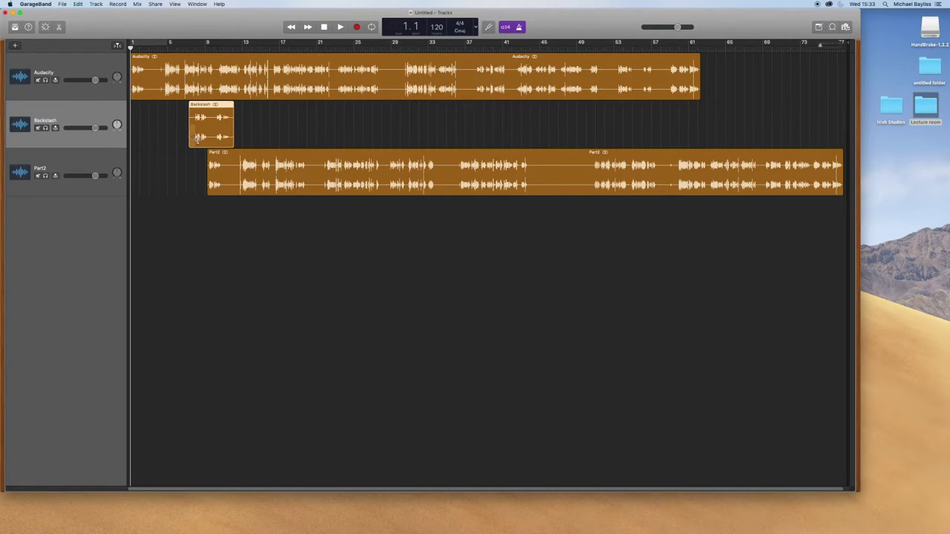
{"action": "left_click_drag", "start_coordinate": [215, 110], "coordinate": [717, 114]}
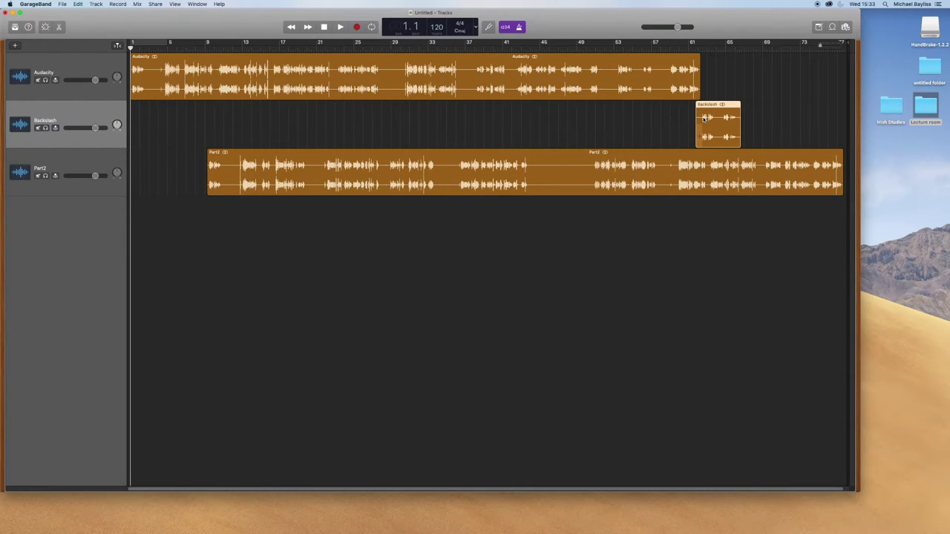
{"action": "left_click_drag", "start_coordinate": [821, 48], "coordinate": [840, 49]}
{"action": "mouse_move", "coordinate": [735, 108]}
{"action": "left_mouse_down"}
{"action": "mouse_move", "coordinate": [720, 116]}
{"action": "mouse_move", "coordinate": [718, 109]}
{"action": "left_mouse_up"}
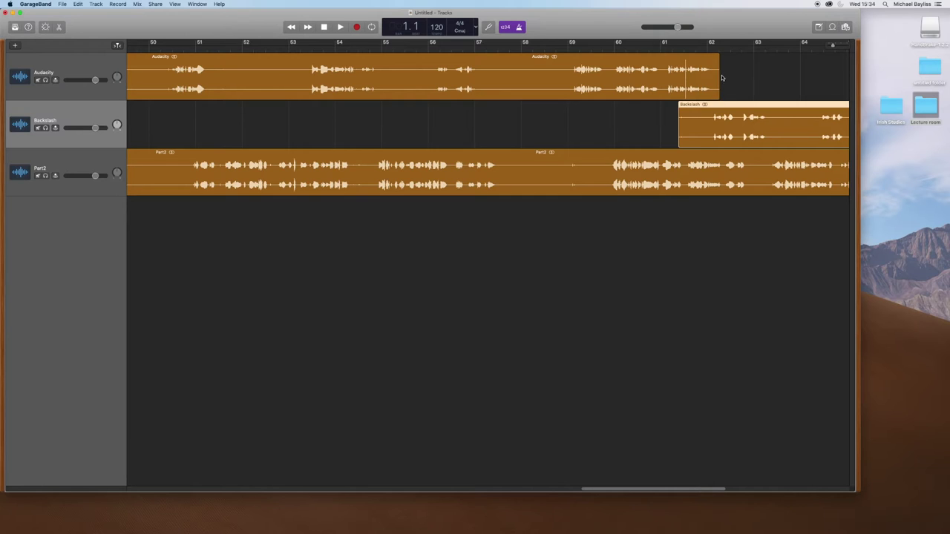
{"action": "left_click_drag", "start_coordinate": [833, 45], "coordinate": [816, 44]}
{"action": "left_click_drag", "start_coordinate": [590, 160], "coordinate": [825, 166]}
Step: Put the playhead at bar 66, where Backslash ends, and snap Part2's start to it
{"action": "left_click_drag", "start_coordinate": [693, 184], "coordinate": [794, 183]}
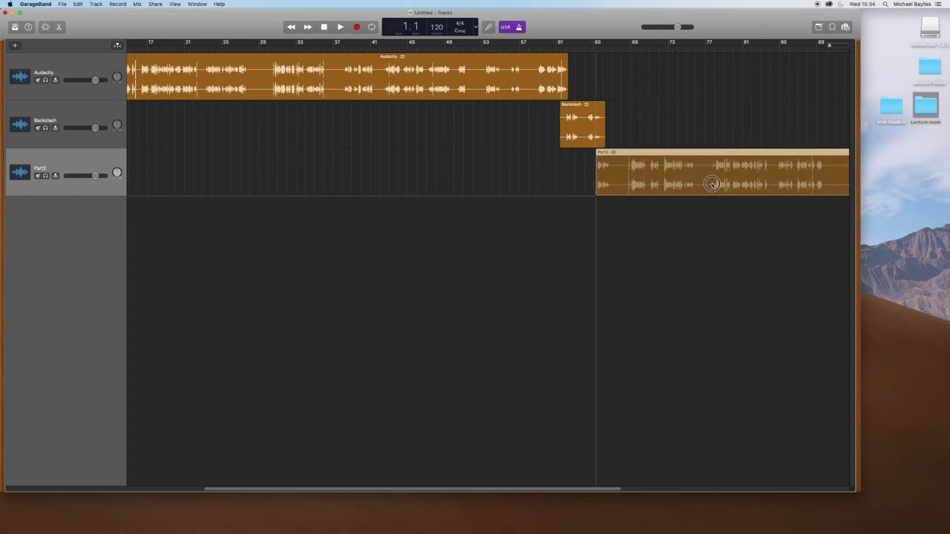
{"action": "left_click_drag", "start_coordinate": [711, 184], "coordinate": [717, 184]}
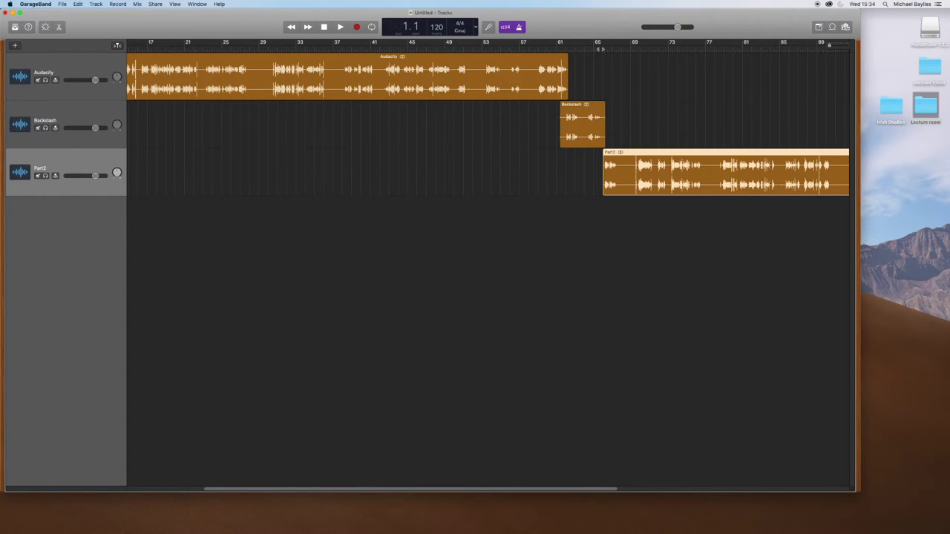
{"action": "left_click", "coordinate": [593, 47]}
{"action": "left_click", "coordinate": [601, 49]}
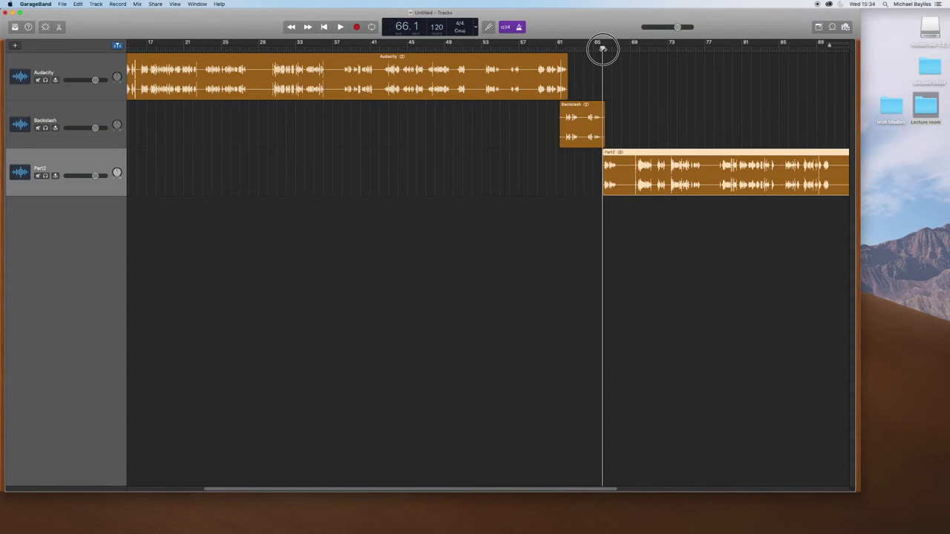
{"action": "left_click", "coordinate": [618, 174]}
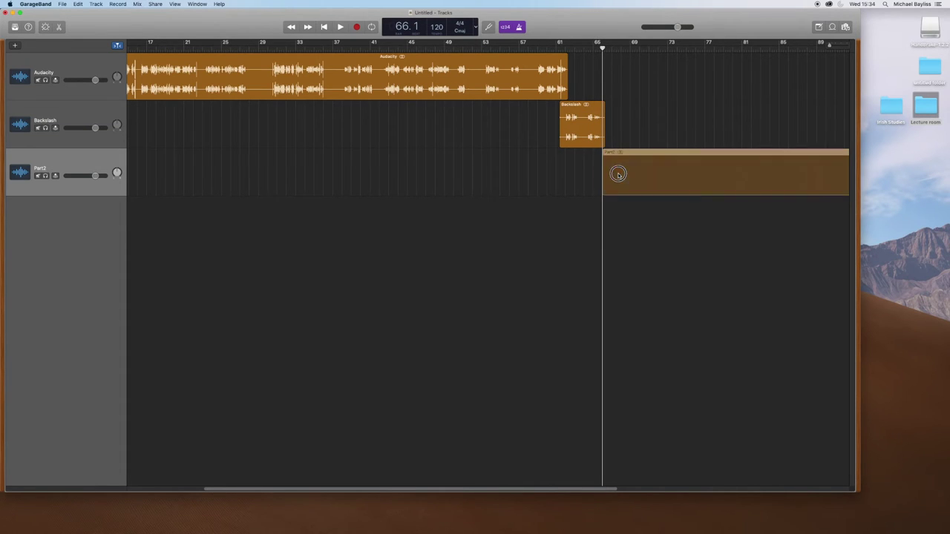
{"action": "left_click_drag", "start_coordinate": [618, 174], "coordinate": [616, 174]}
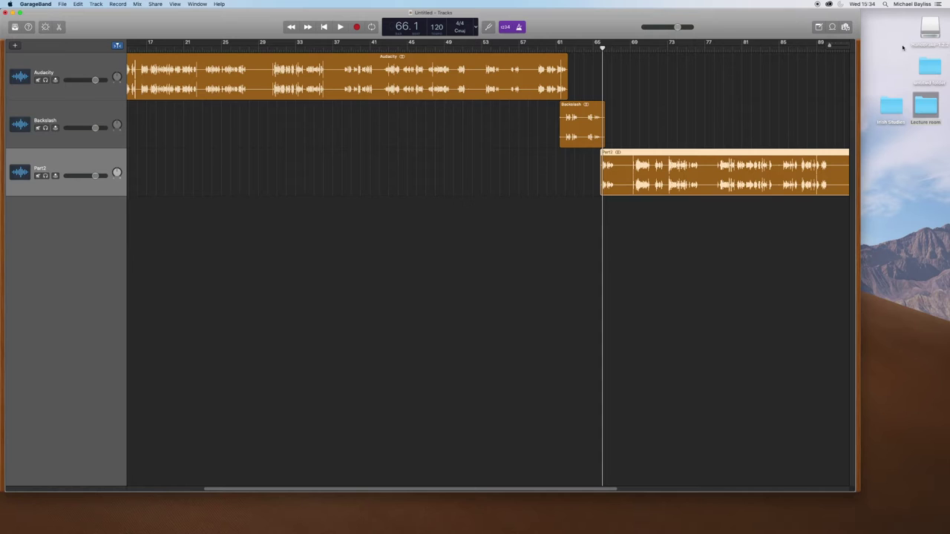
Step: Zoom in to check the region joins, then zoom out and select the Backslash track
{"action": "key", "text": "super+Right"}
{"action": "key", "text": "super+Right"}
{"action": "key", "text": "super+Right"}
{"action": "key", "text": "super+Right"}
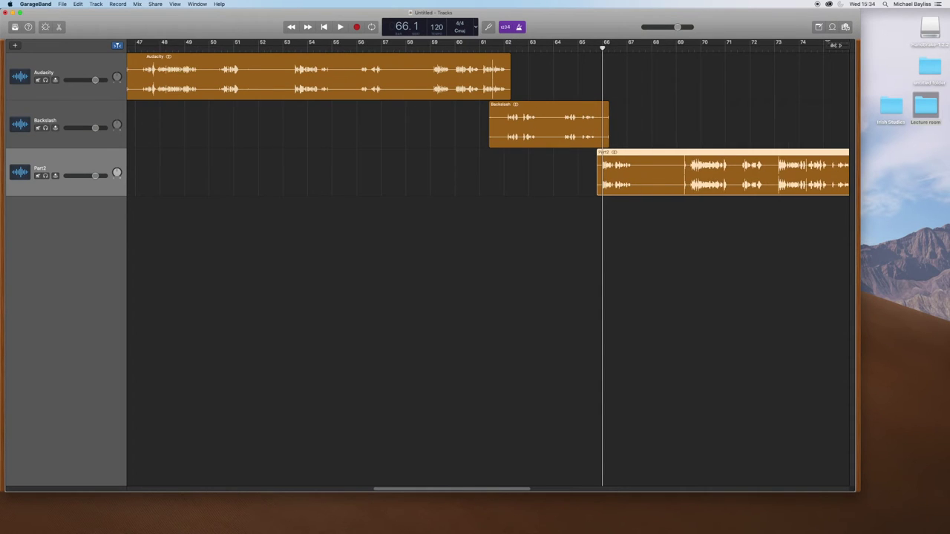
{"action": "key", "text": "super+Right"}
{"action": "key", "text": "super+Right"}
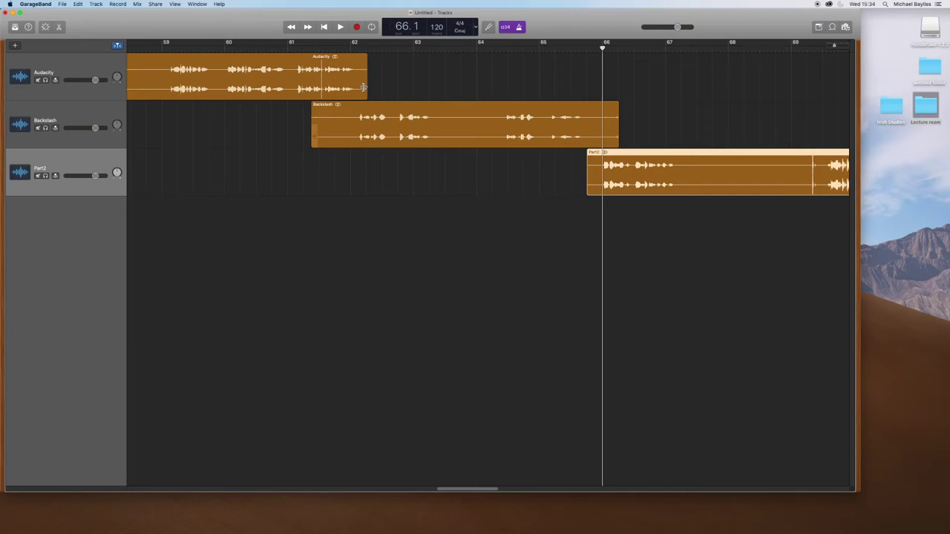
{"action": "left_click_drag", "start_coordinate": [829, 42], "coordinate": [816, 48]}
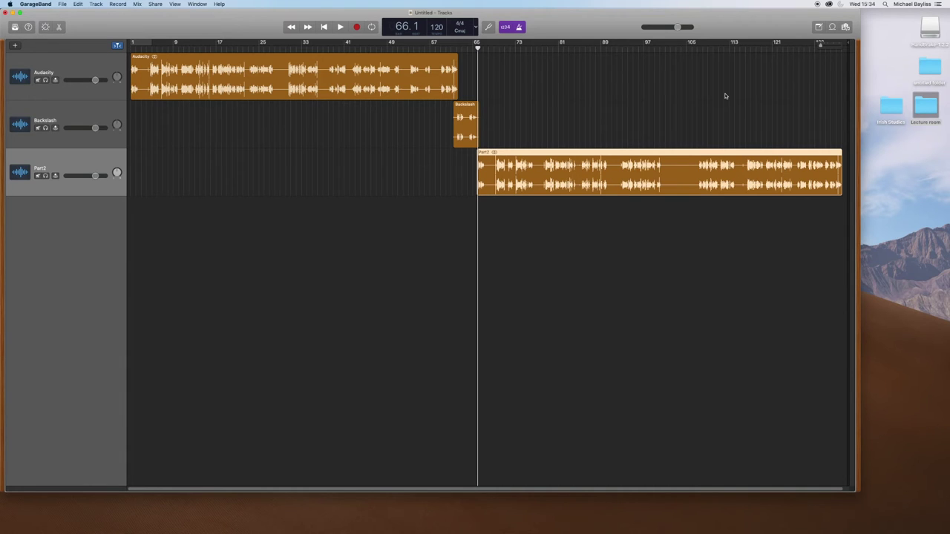
{"action": "key", "text": "Up"}
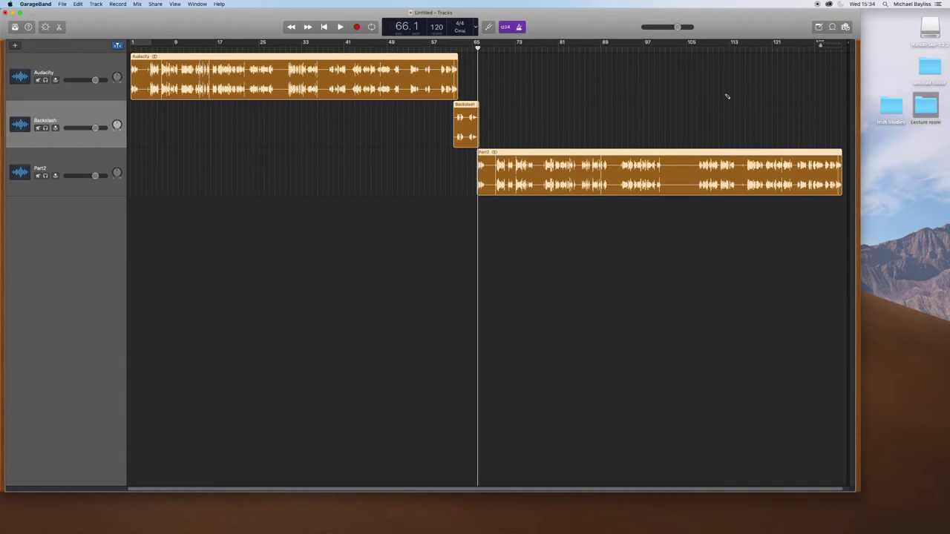
Step: Select all three regions, then switch off the count-in and the metronome
{"action": "left_click", "coordinate": [467, 284]}
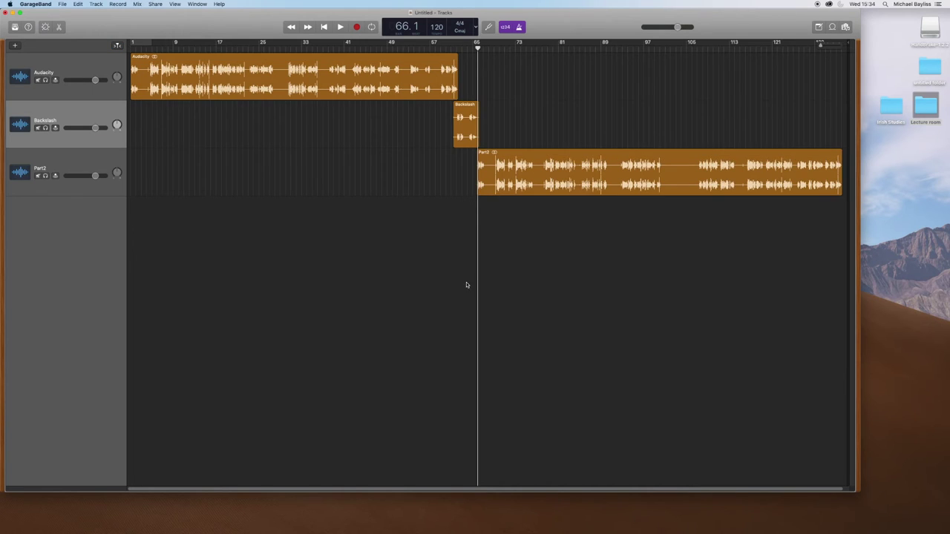
{"action": "left_click_drag", "start_coordinate": [620, 241], "coordinate": [284, 84]}
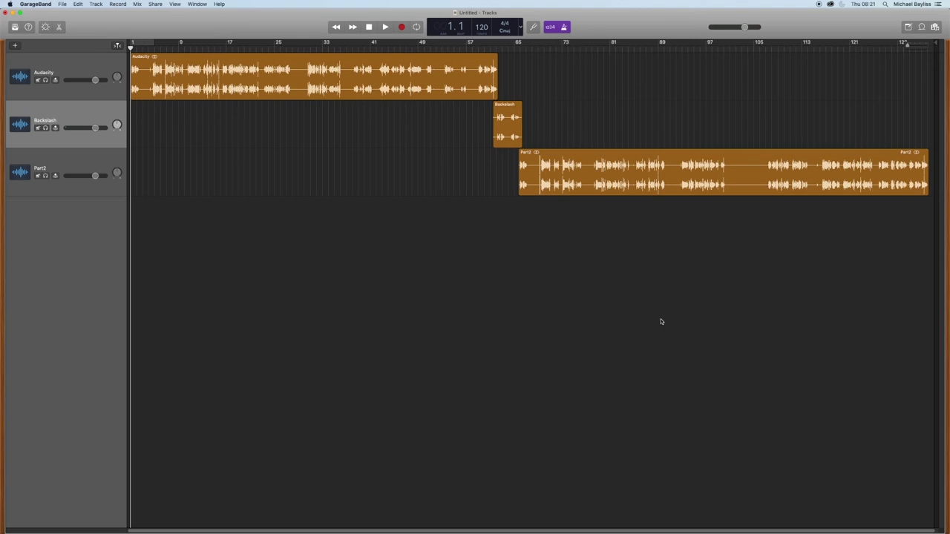
{"action": "left_click_drag", "start_coordinate": [659, 319], "coordinate": [416, 94]}
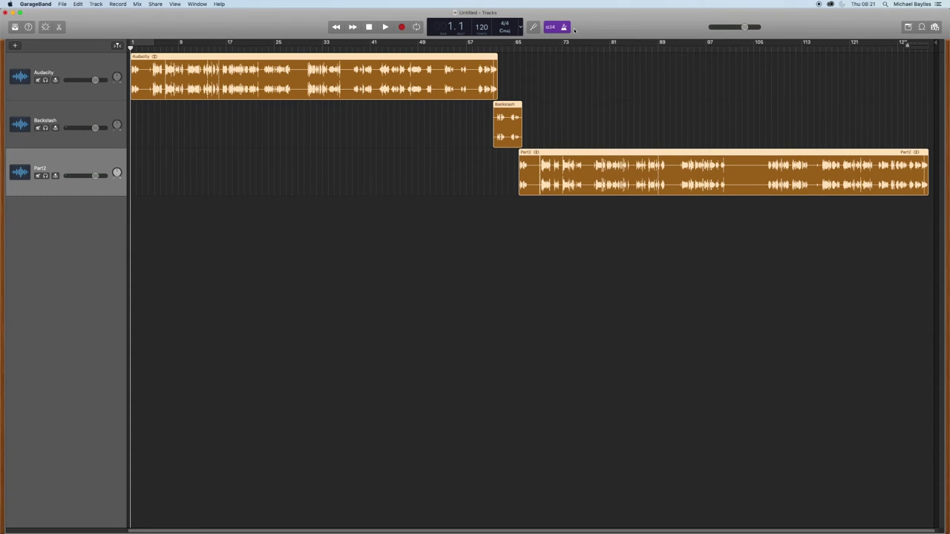
{"action": "left_click", "coordinate": [550, 27]}
{"action": "left_click", "coordinate": [564, 28]}
Step: Export the song to disk as the MP3 'Layering tracks' at Medium Quality (128 kBit/s)
{"action": "left_click", "coordinate": [160, 3]}
{"action": "left_click", "coordinate": [178, 65]}
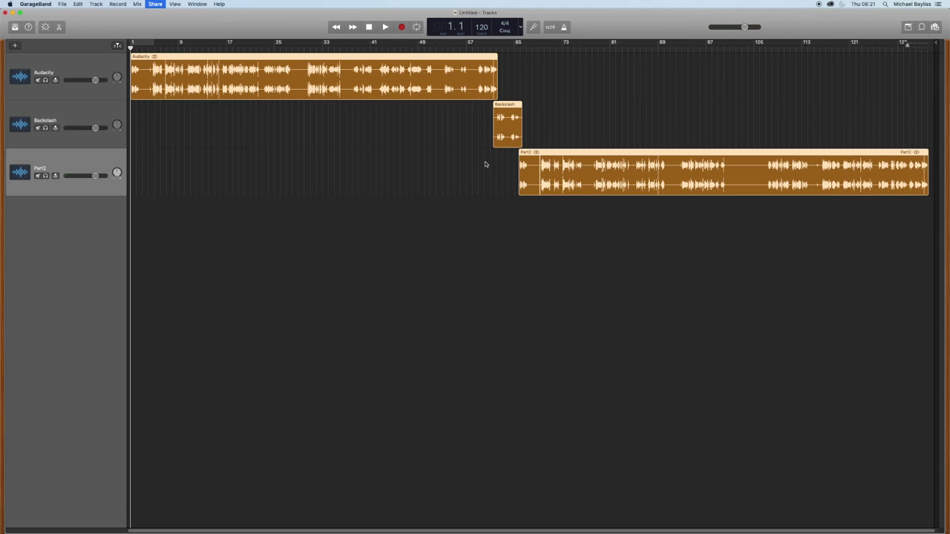
{"action": "type", "text": "Lay"}
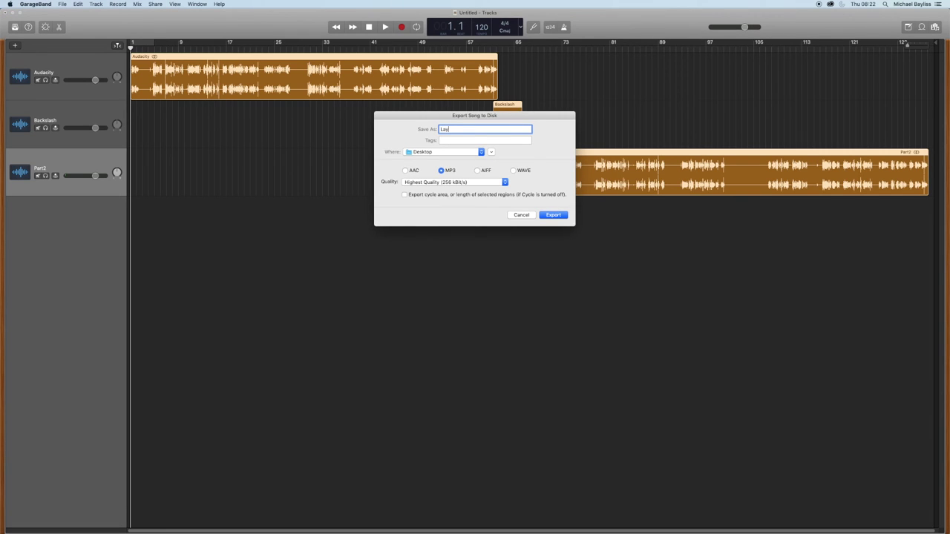
{"action": "type", "text": "ering tracks"}
{"action": "left_click", "coordinate": [445, 182]}
{"action": "left_click", "coordinate": [445, 169]}
{"action": "left_click", "coordinate": [549, 215]}
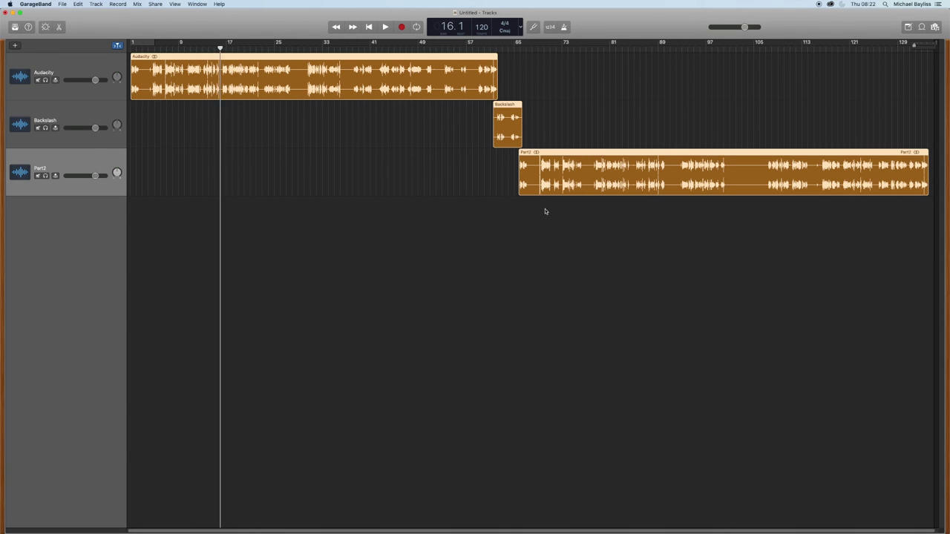